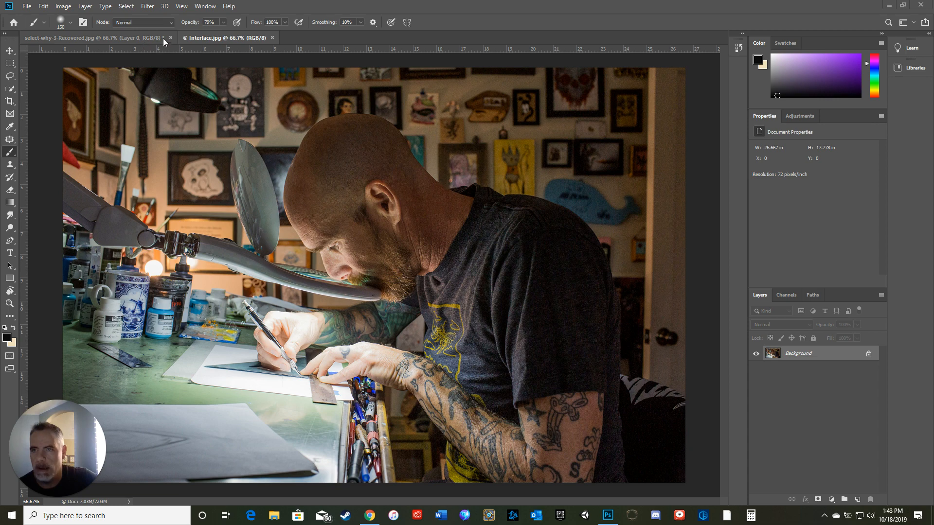
- Detach the Layers panel as a floating panel over the artist photo in Interface.jpg and enlarge it
click(141, 38)
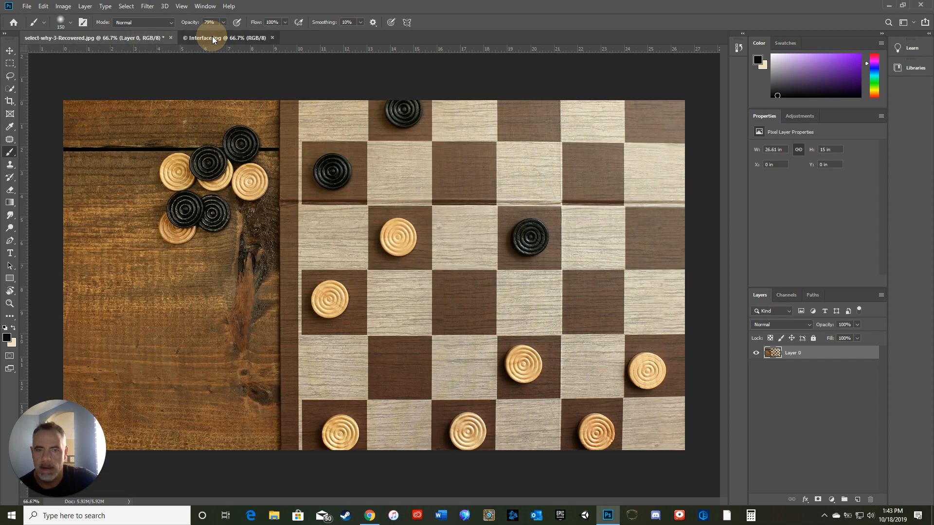
click(212, 38)
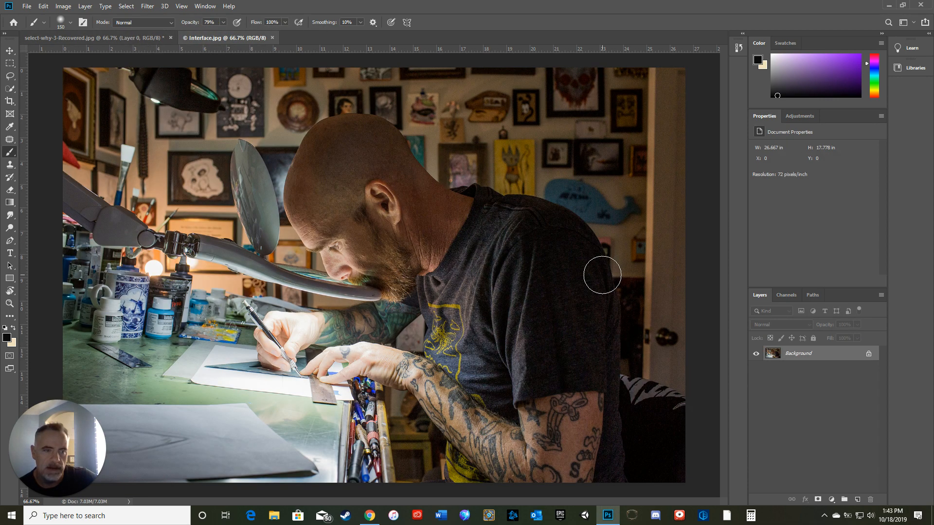
drag(757, 298, 536, 116)
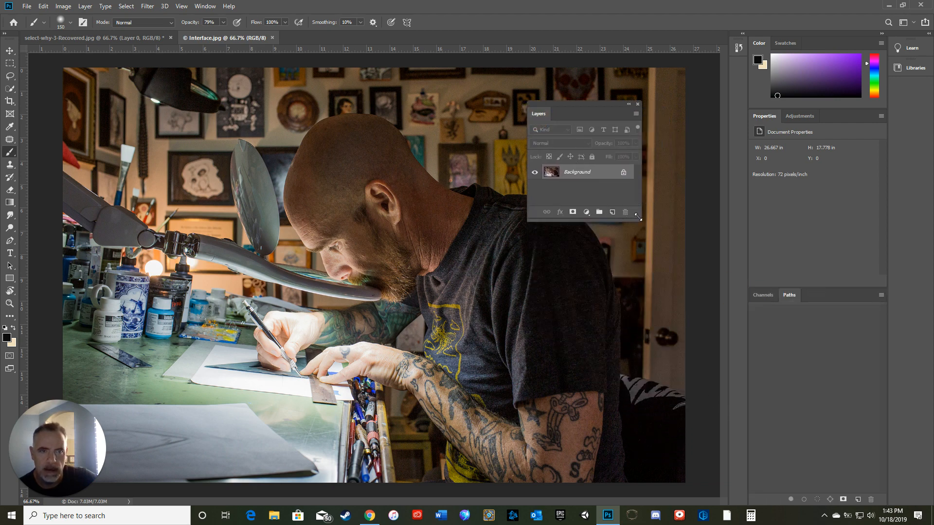
drag(641, 220, 674, 284)
drag(612, 104, 588, 89)
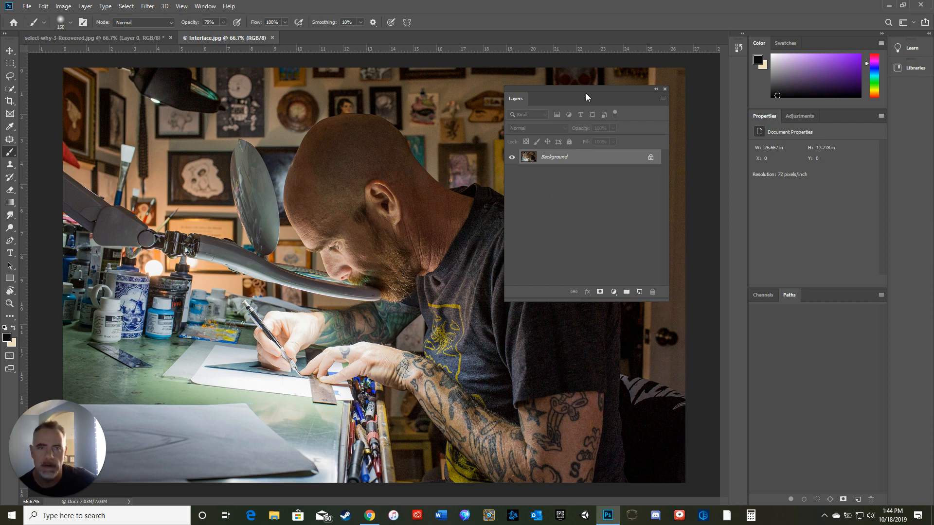
- Copy the checkerboard image into Interface.jpg as a new layer and align it with the canvas's right edge using the Move tool
click(118, 37)
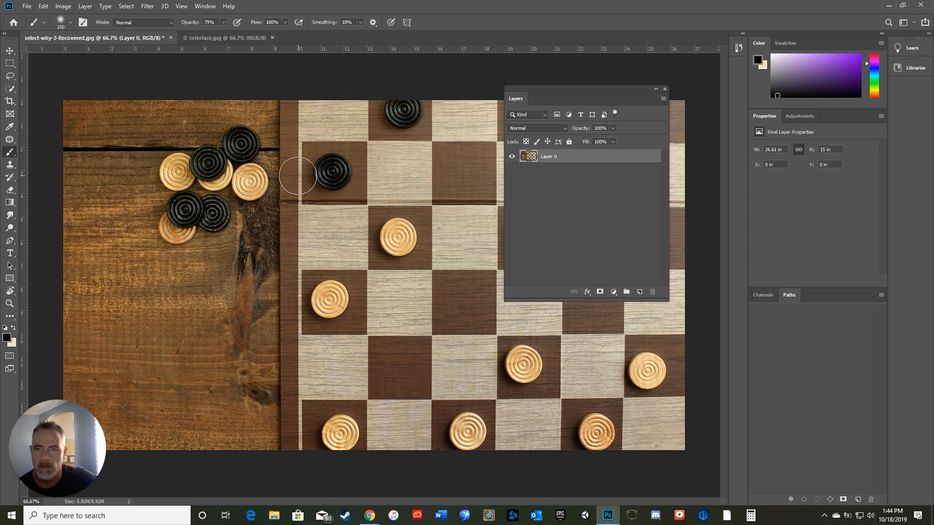
click(9, 50)
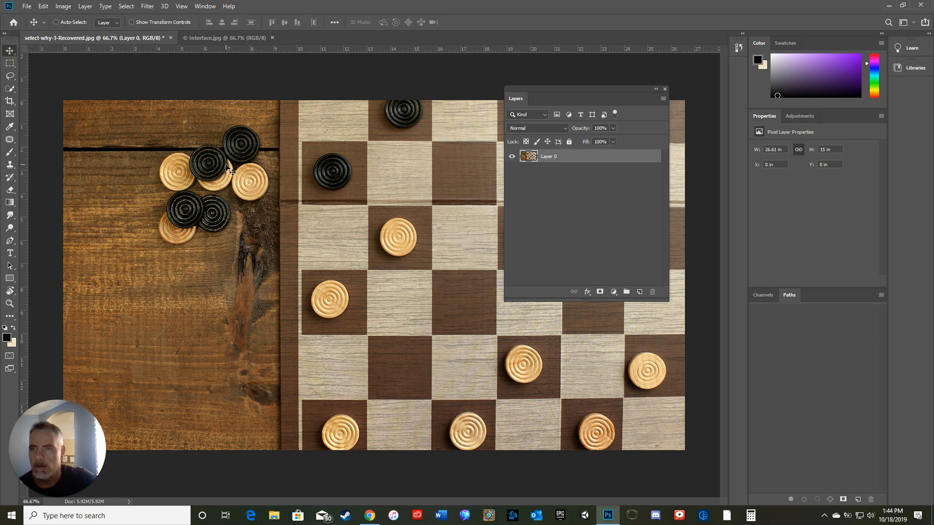
drag(223, 165, 383, 191)
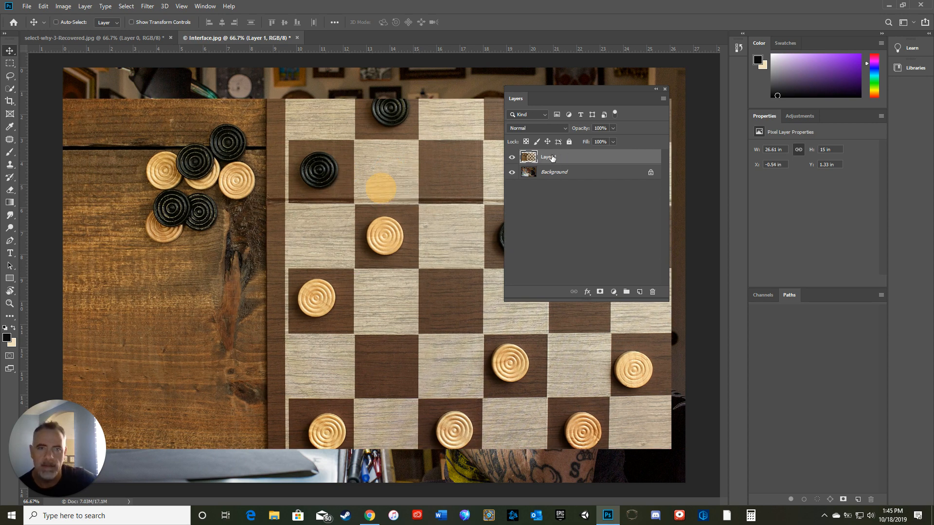
drag(386, 163, 411, 165)
- Toggle the checkerboard layer's visibility, unlock the Background layer, and place the checkerboard layer beneath it
click(512, 157)
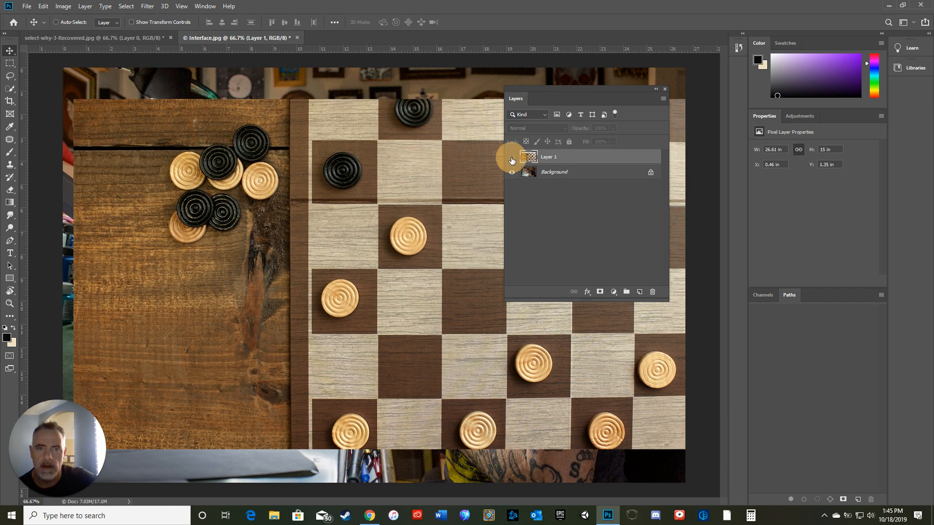
click(511, 157)
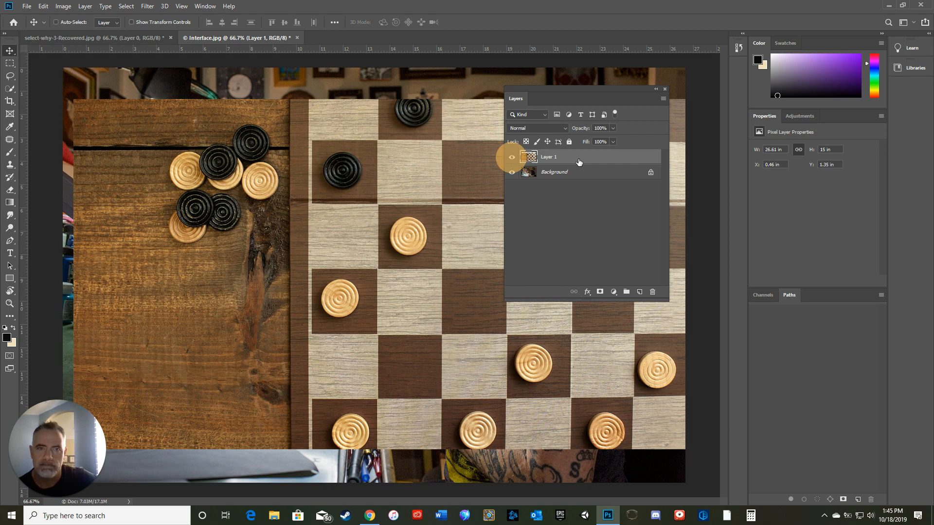
click(651, 173)
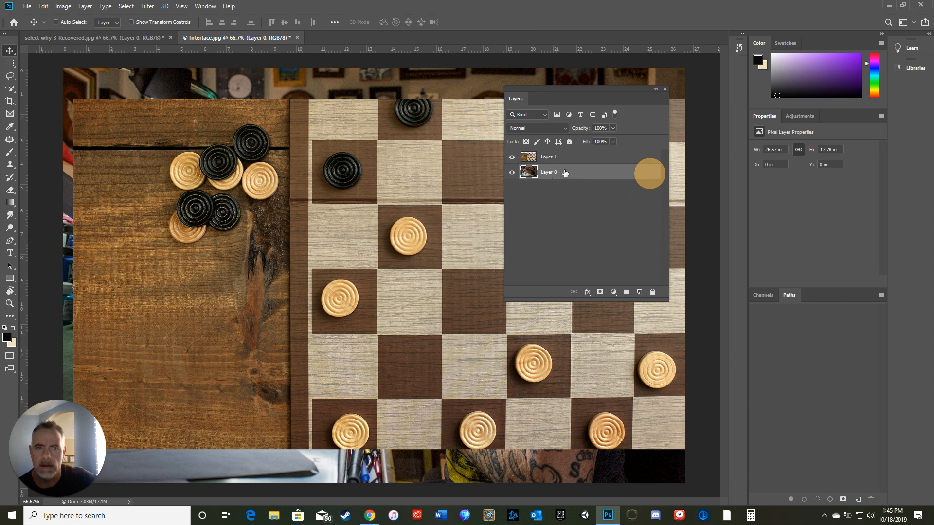
drag(579, 157, 580, 176)
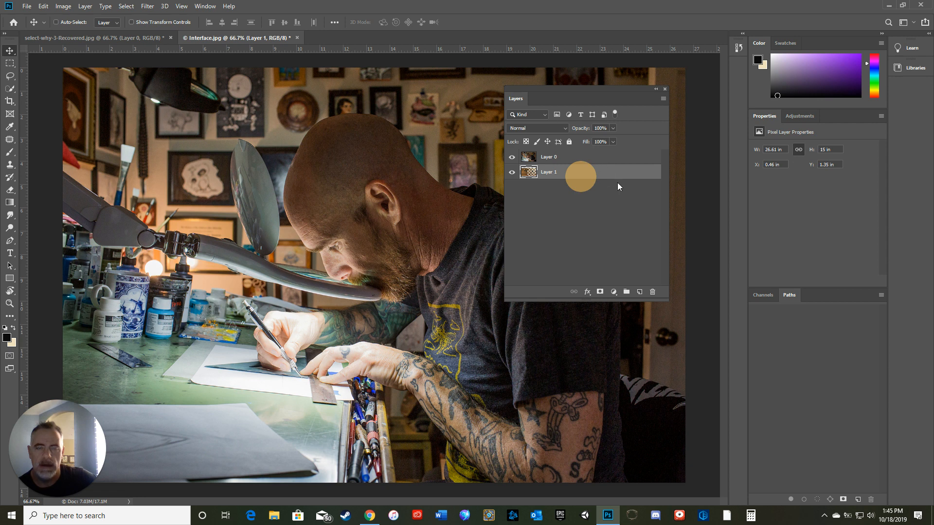
- Set the Layers panel thumbnails to the largest size
click(662, 99)
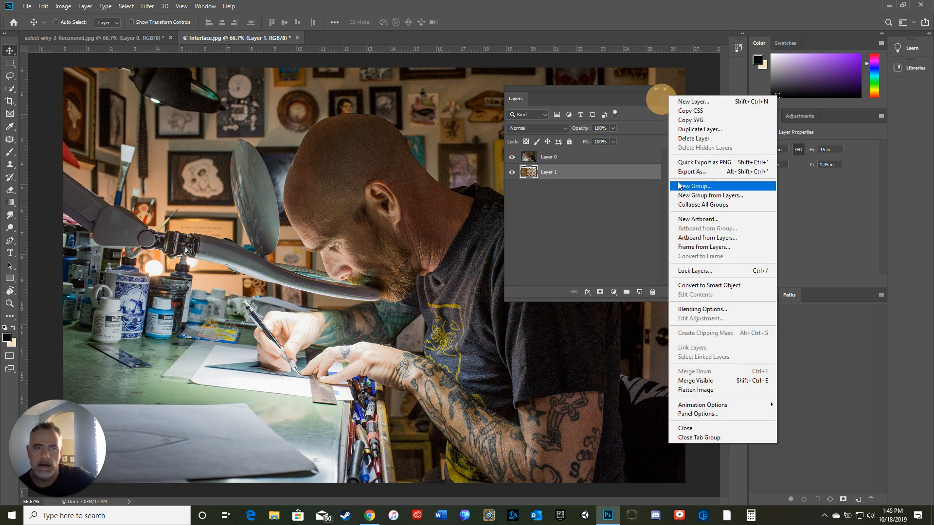
click(690, 414)
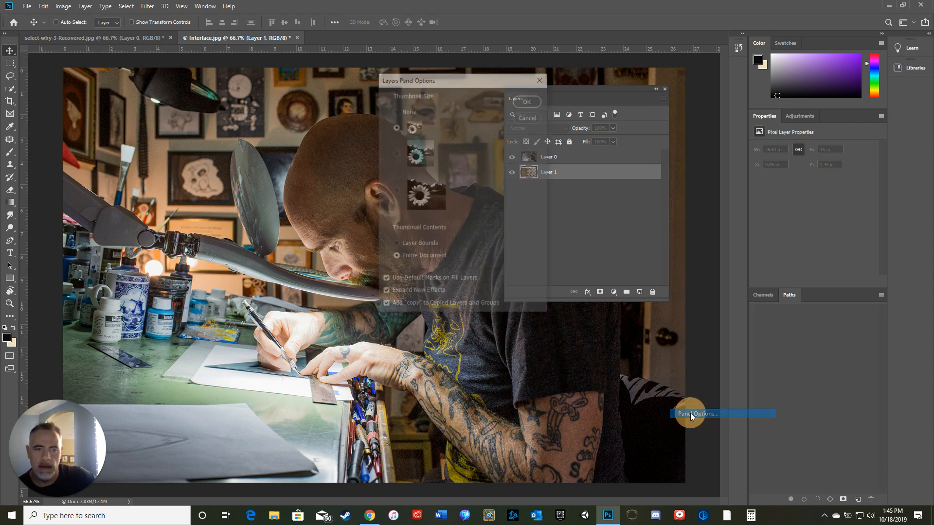
click(395, 191)
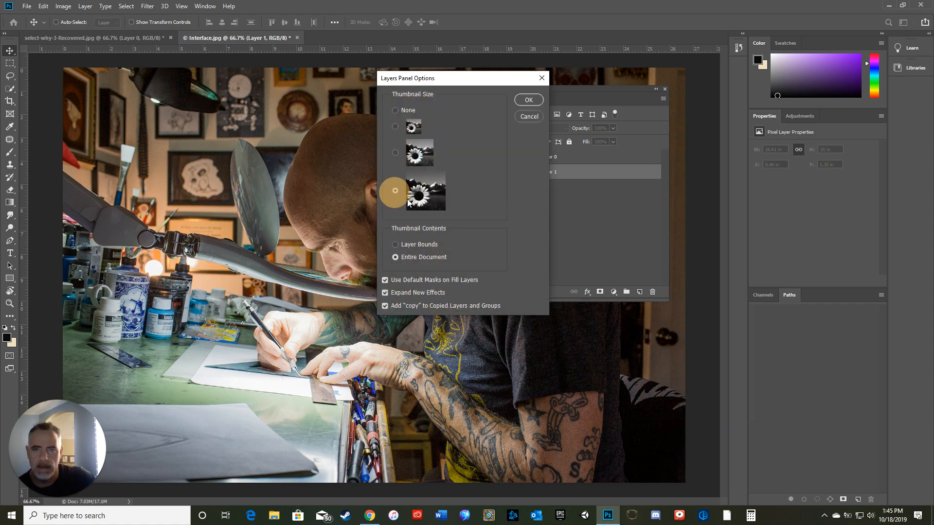
click(526, 99)
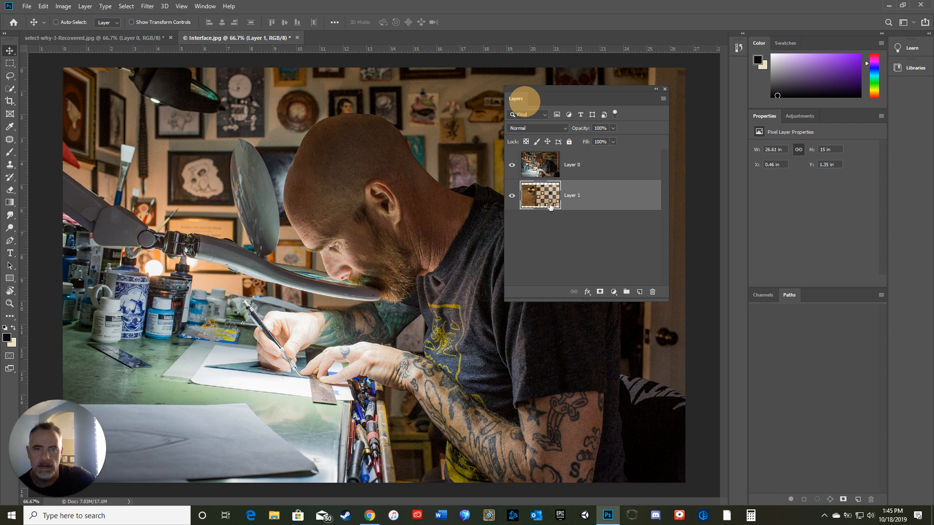
click(571, 166)
double_click(571, 167)
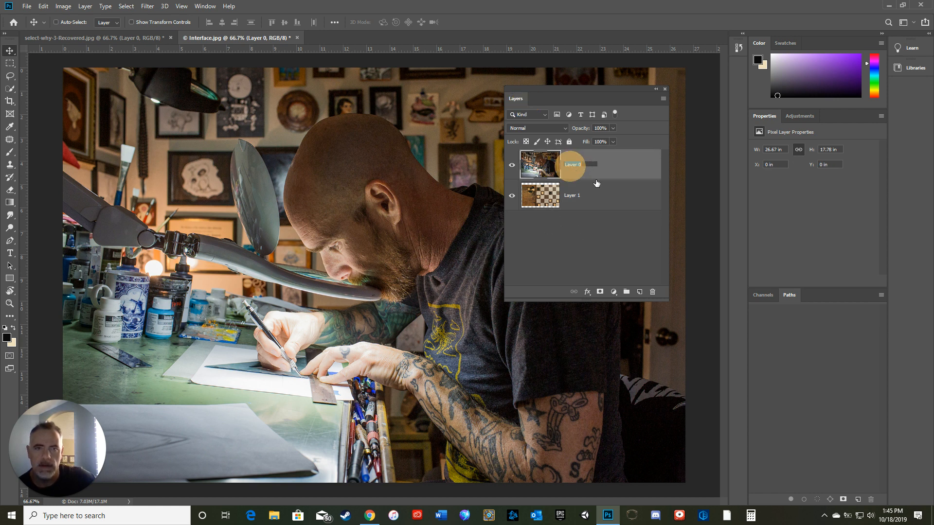
click(589, 235)
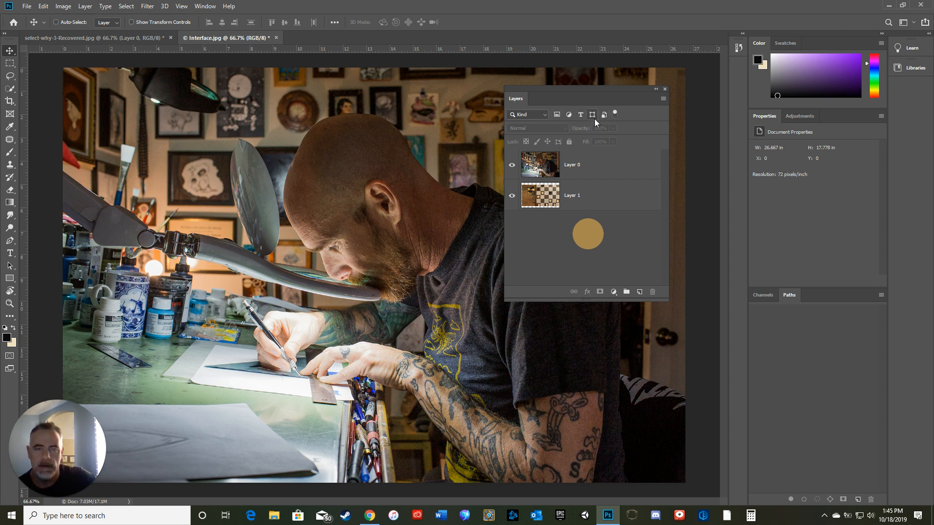
- Switch layer filtering off and back on, and view the available filter criteria without changing Kind
click(614, 113)
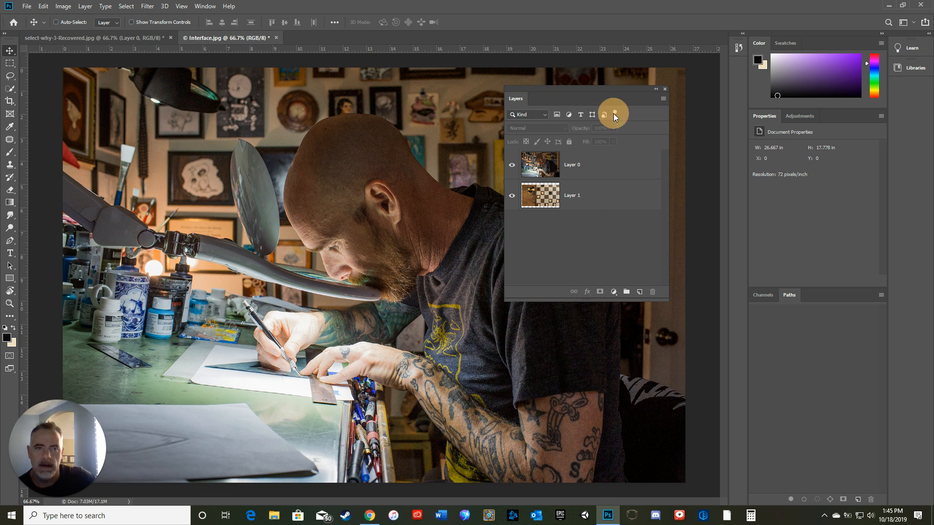
click(582, 115)
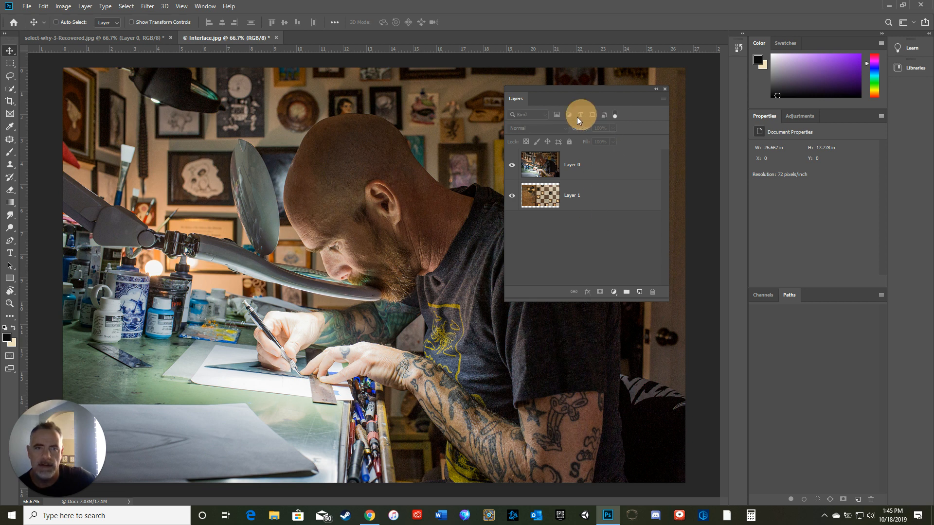
click(614, 115)
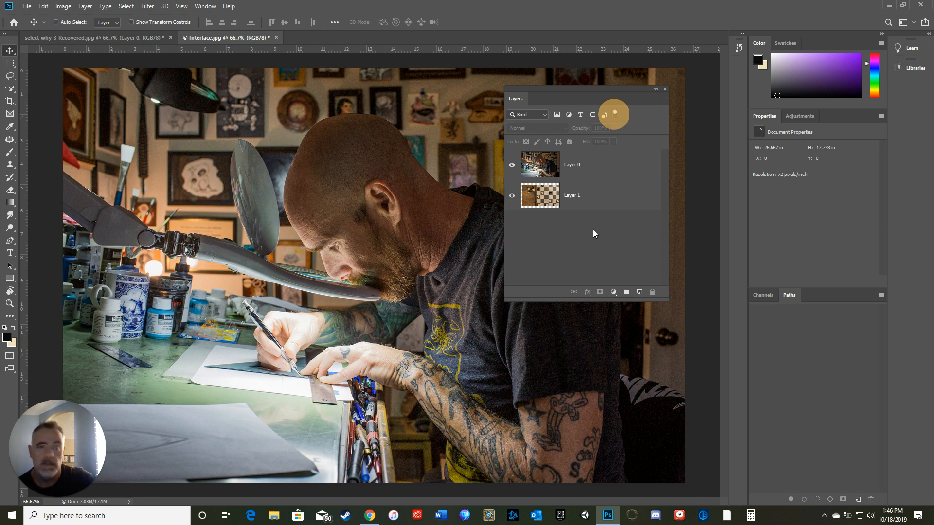
click(544, 114)
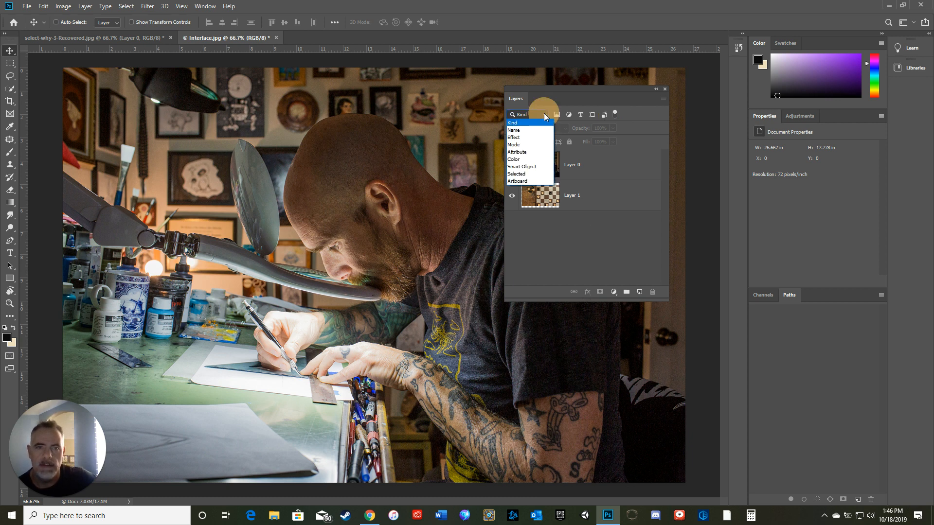
click(544, 114)
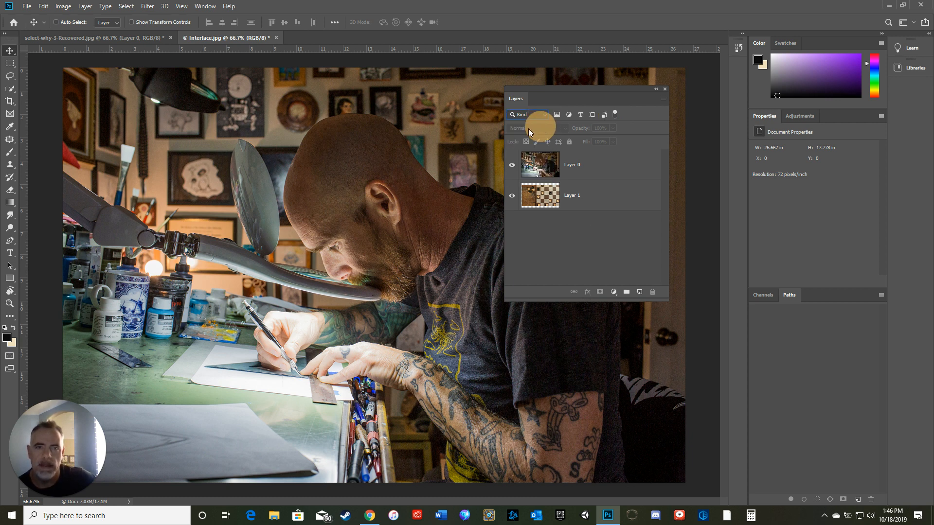
- Preview blend modes such as Darken on Layer 0, restore Normal, and try out its opacity control
click(584, 158)
click(550, 127)
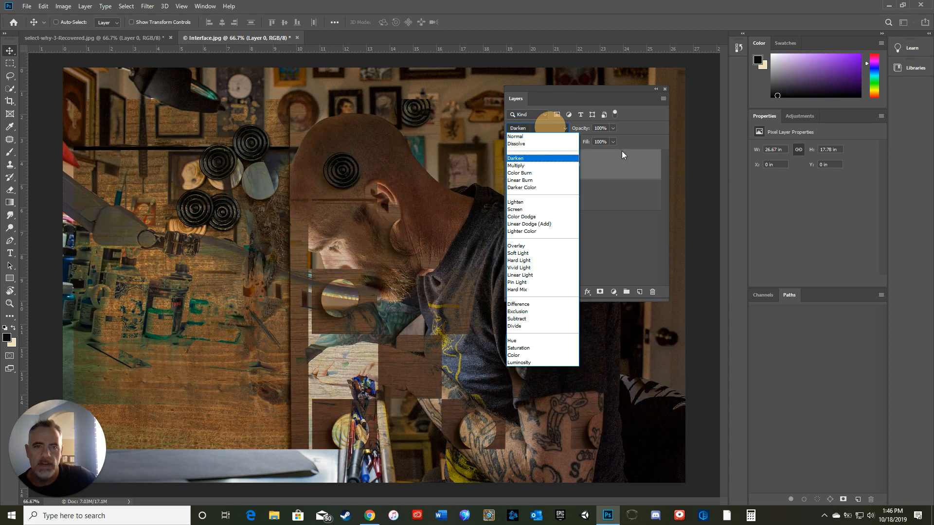
click(636, 137)
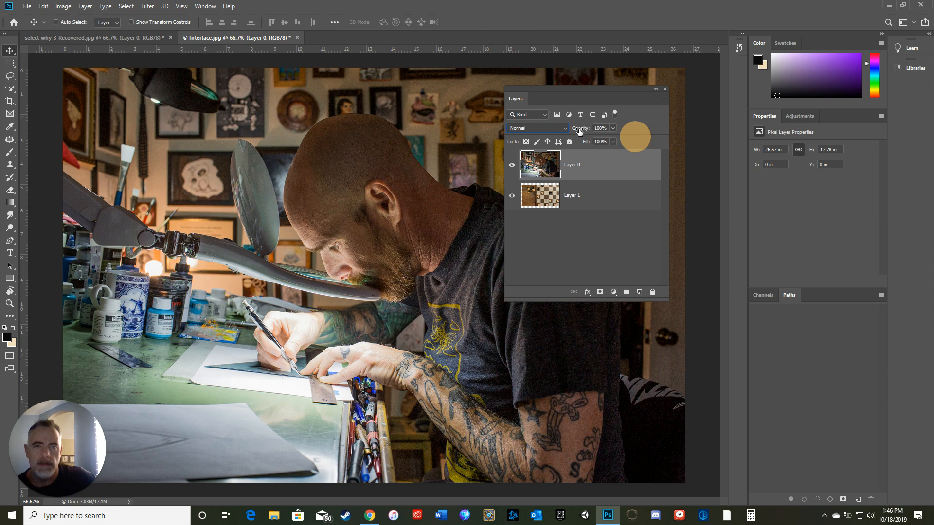
click(560, 129)
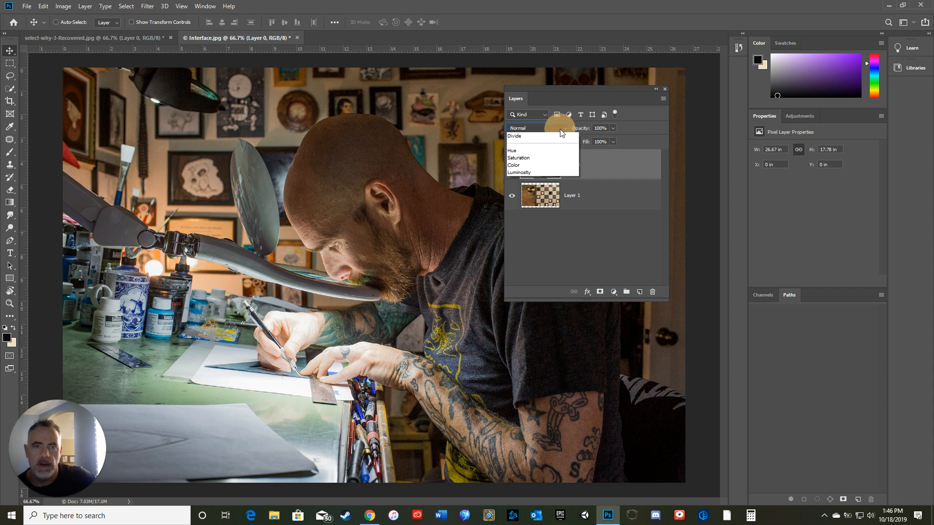
click(560, 130)
drag(579, 132, 619, 130)
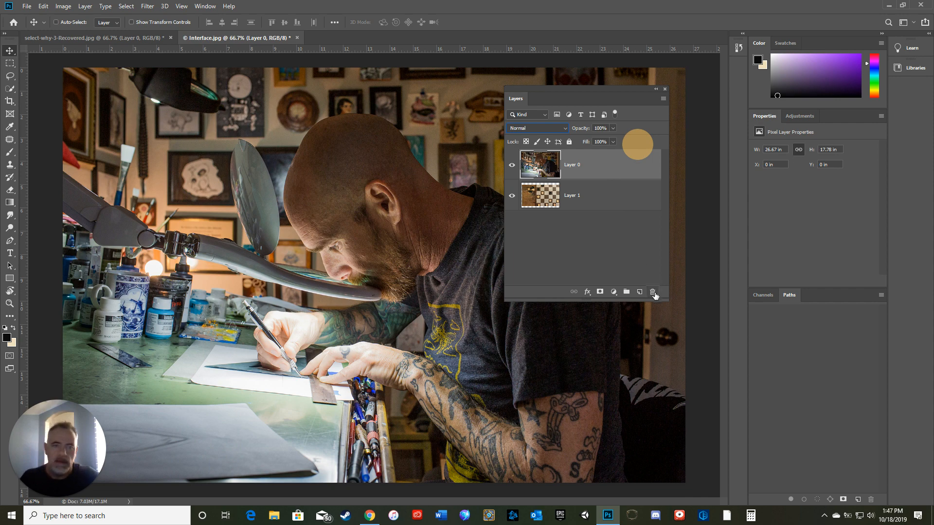
- Delete Layer 0 in two different ways, undoing each deletion
click(597, 173)
click(653, 291)
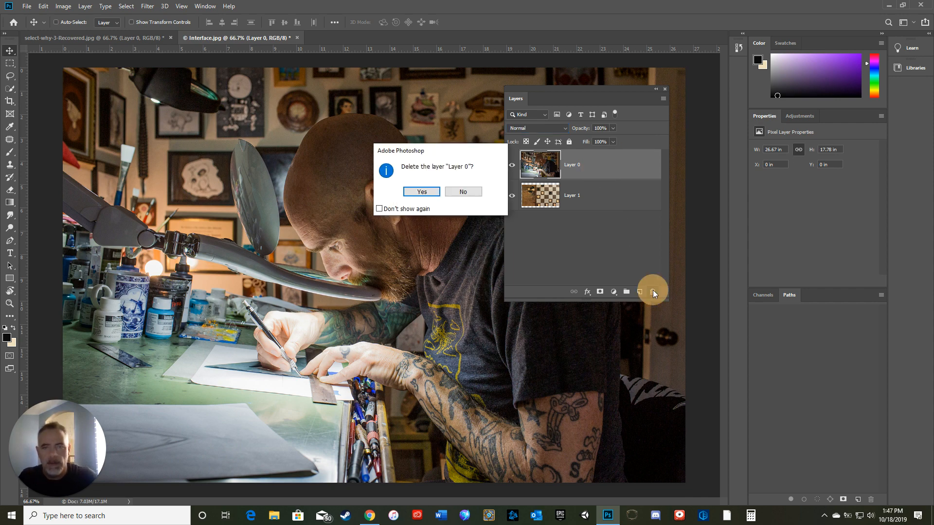
click(422, 192)
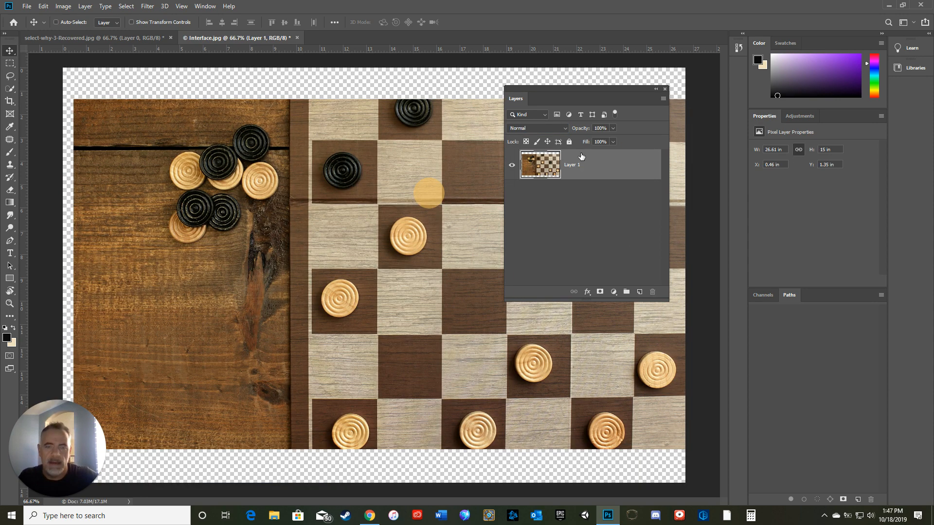
key(ctrl+z)
drag(614, 169, 653, 291)
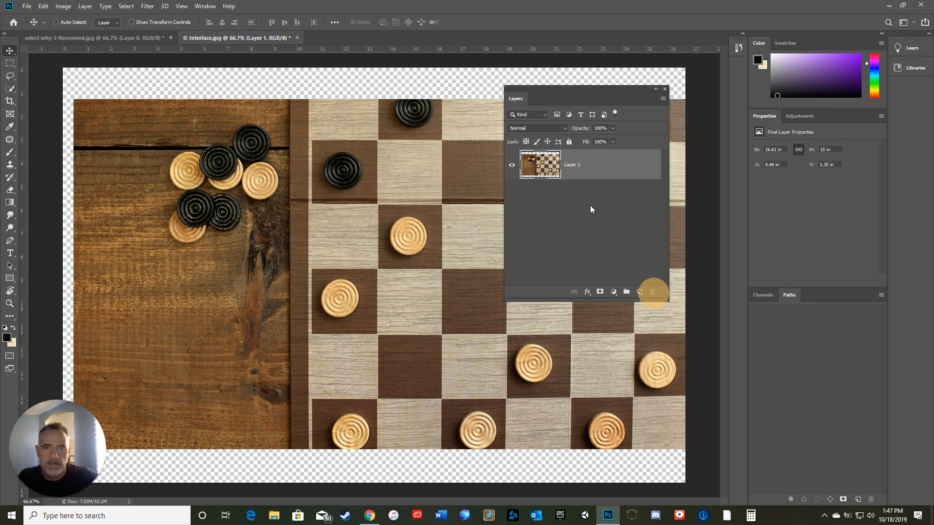
key(ctrl+z)
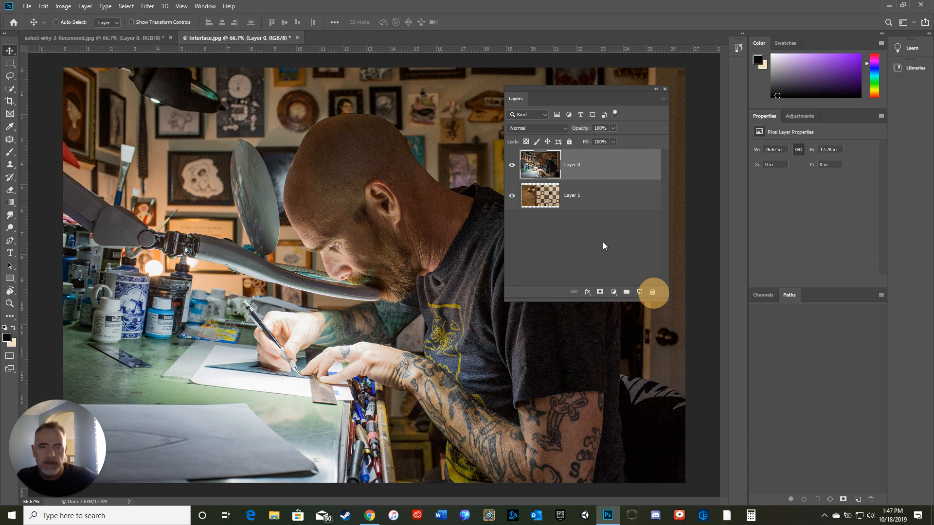
- Add a blank layer above Layer 0, then hide and reshow the two image layers beneath it
click(641, 292)
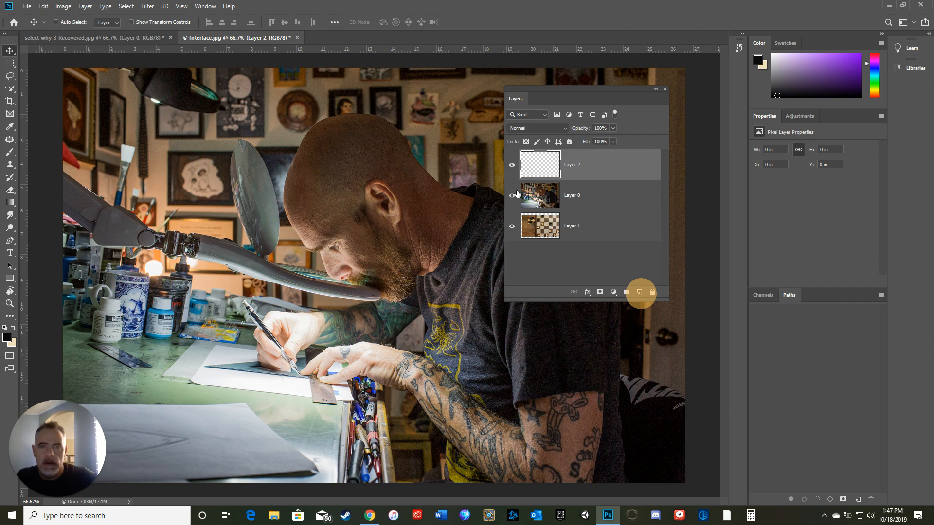
drag(512, 195, 510, 227)
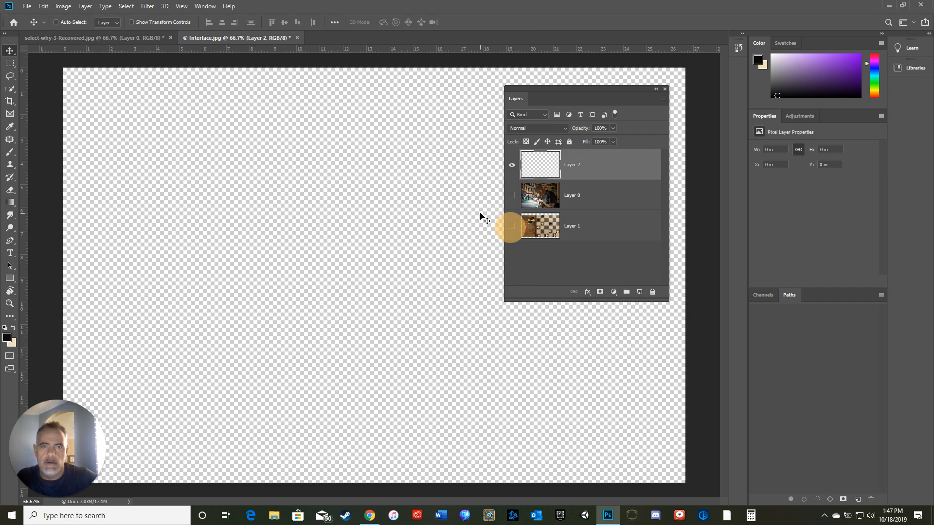
click(512, 195)
click(512, 225)
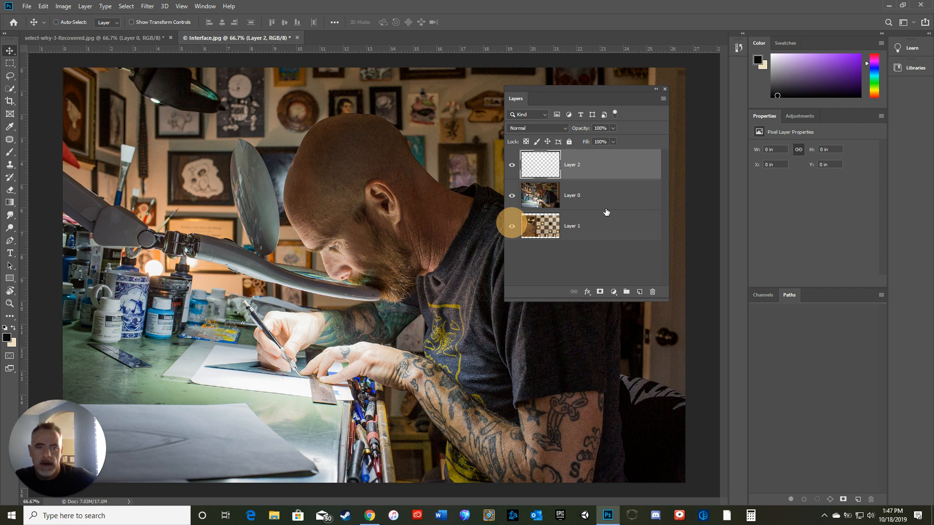
- Create a layer group and move the blank layer into it
click(626, 292)
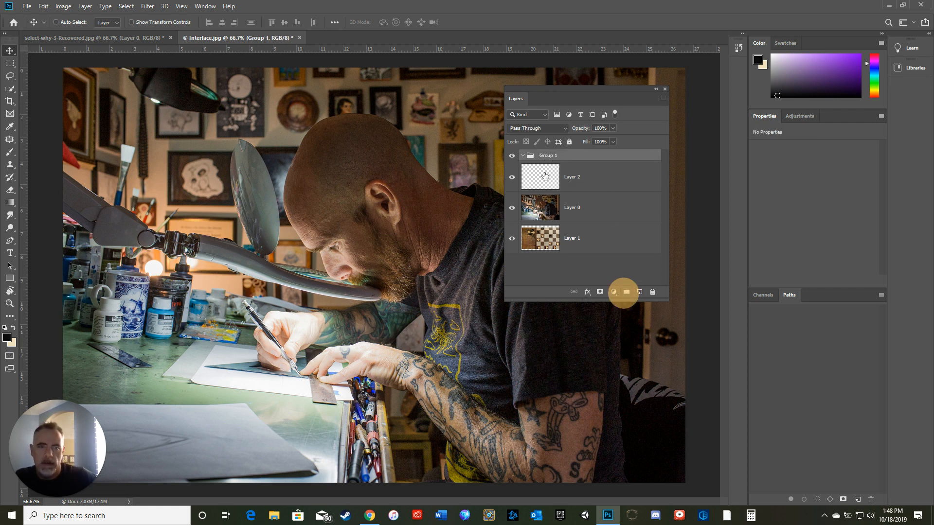
drag(543, 176, 543, 159)
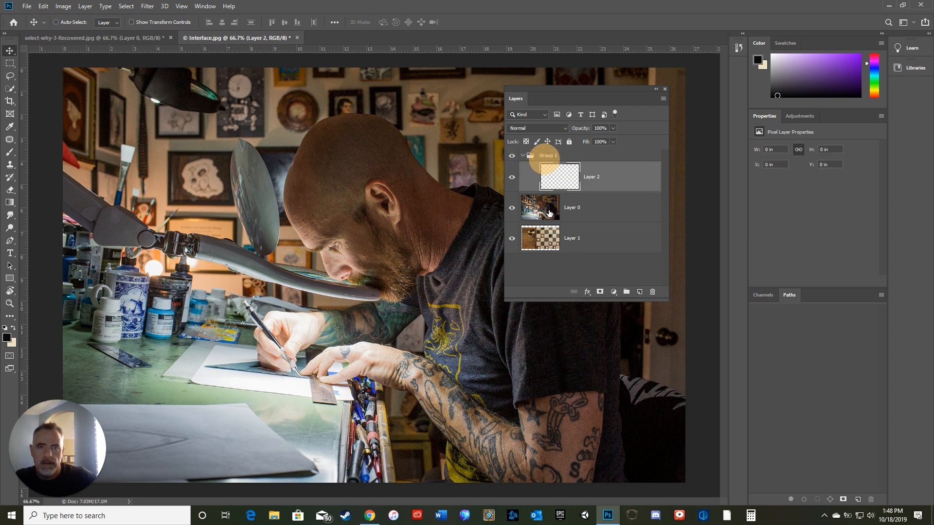
- Move Layer 0 into Group 1 above the blank layer, and view the available fill and adjustment layer types
drag(548, 204, 562, 155)
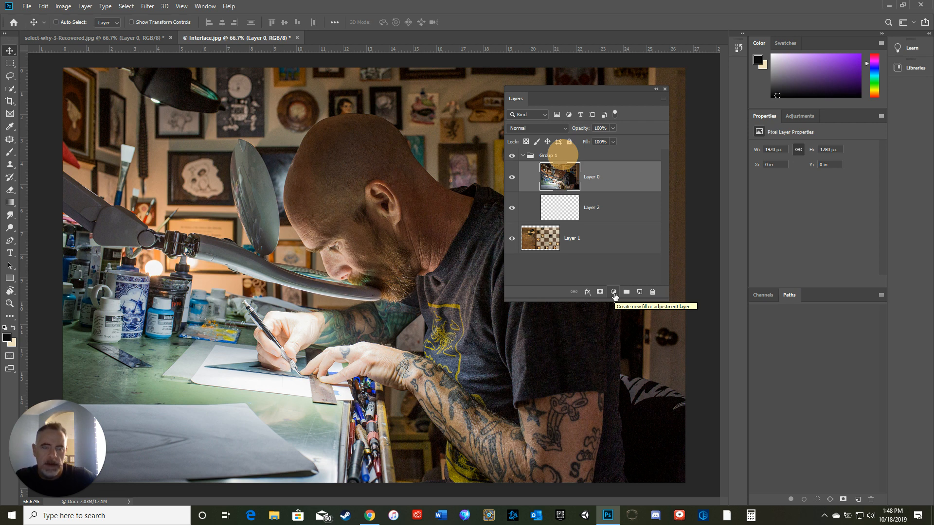
click(614, 293)
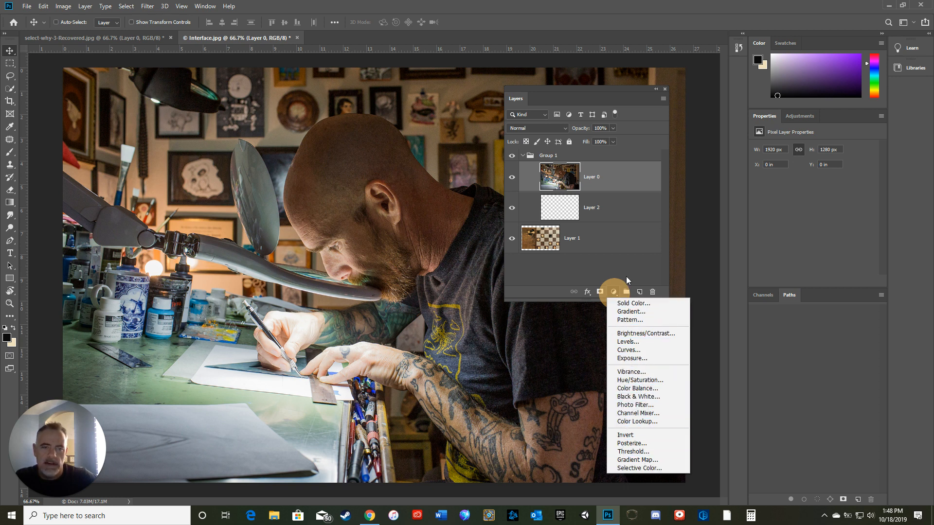
click(621, 264)
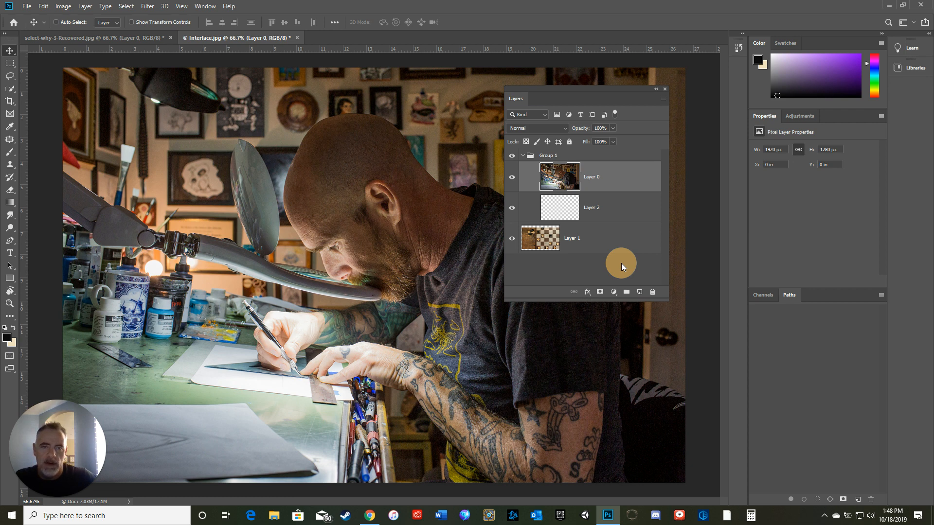
click(615, 292)
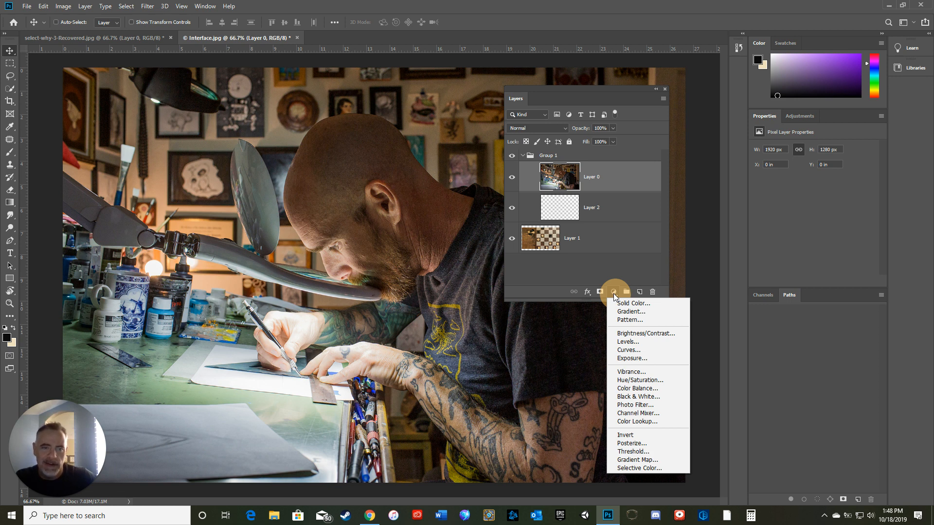
click(611, 264)
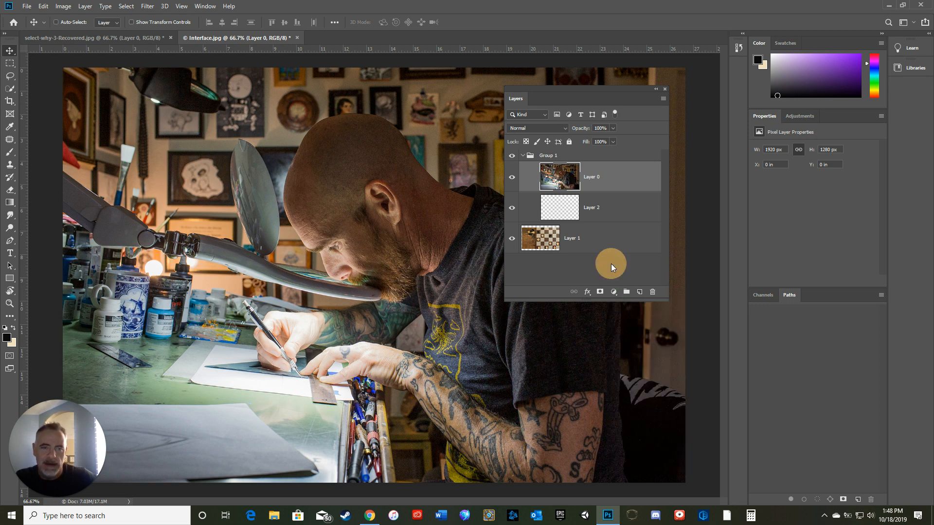
- Add a layer mask to Layer 0, then undo the mask, the moves into Group 1 and the group's creation
click(601, 292)
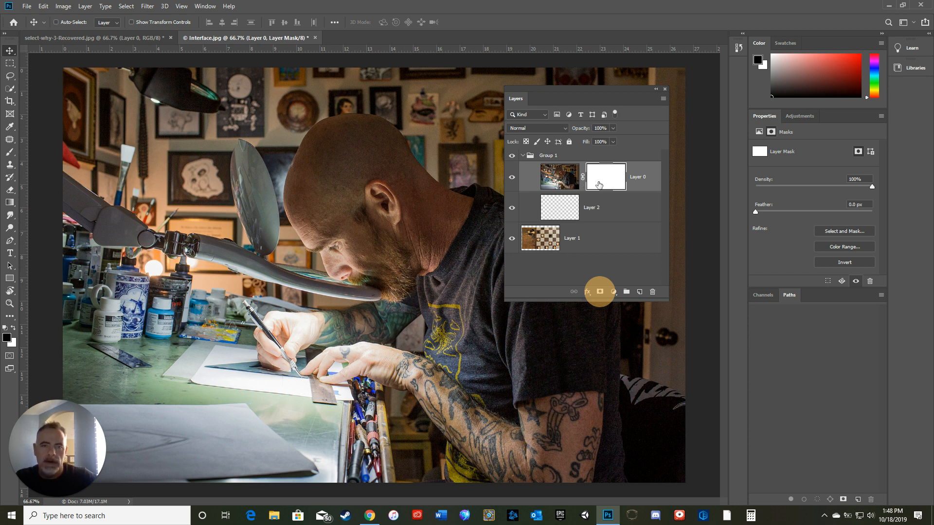
key(ctrl+z)
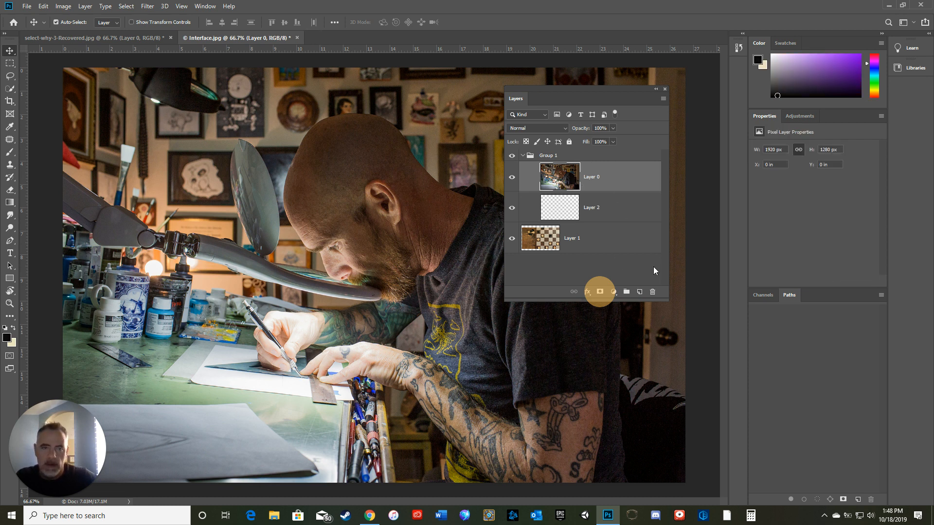
key(ctrl+z)
key(ctrl+z)
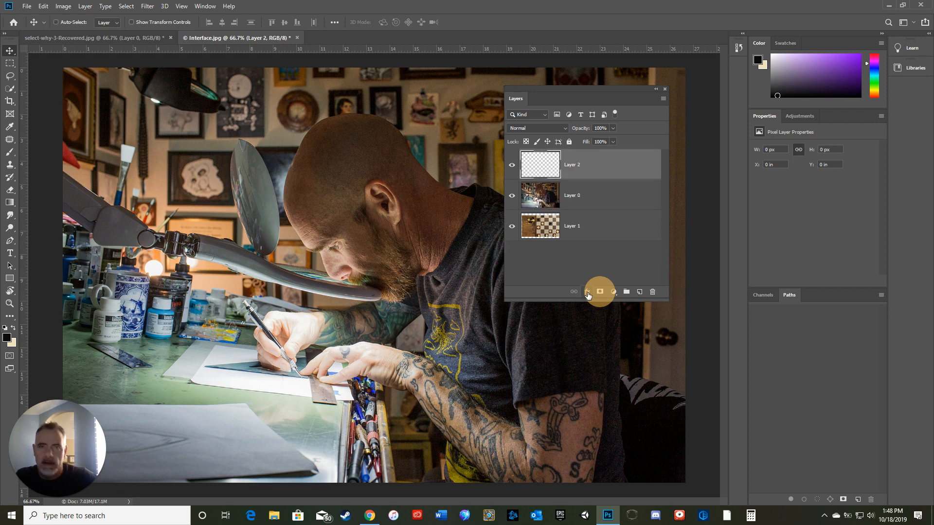
- Examine the layer effects and blend modes available for the blank Layer 2 without applying any
click(588, 292)
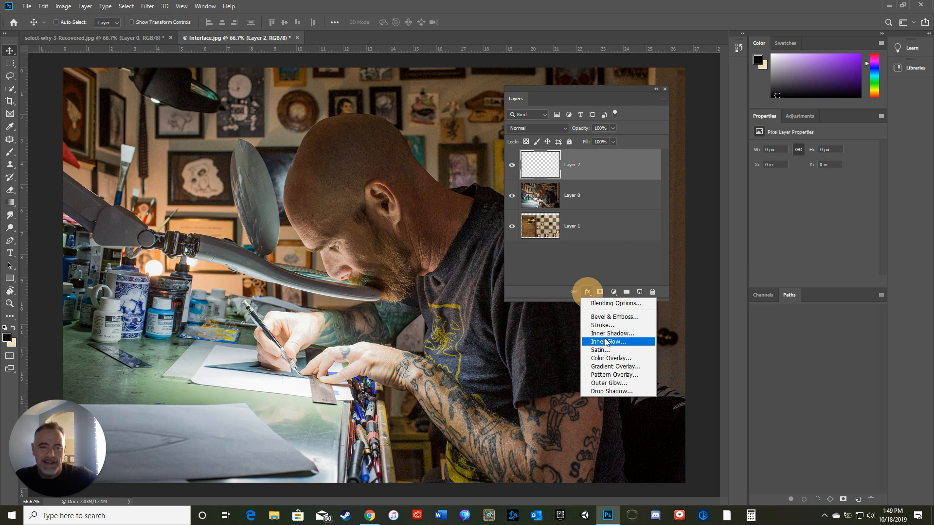
click(610, 256)
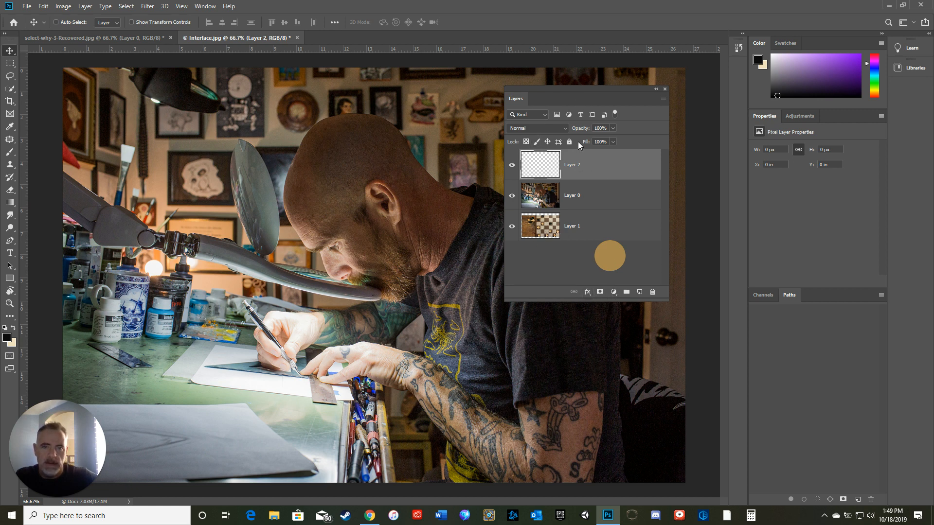
click(541, 128)
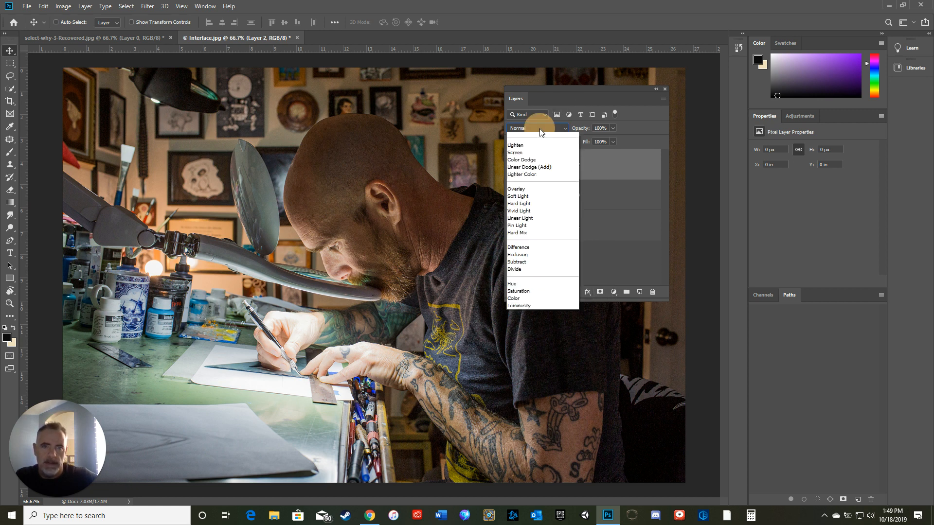
click(539, 129)
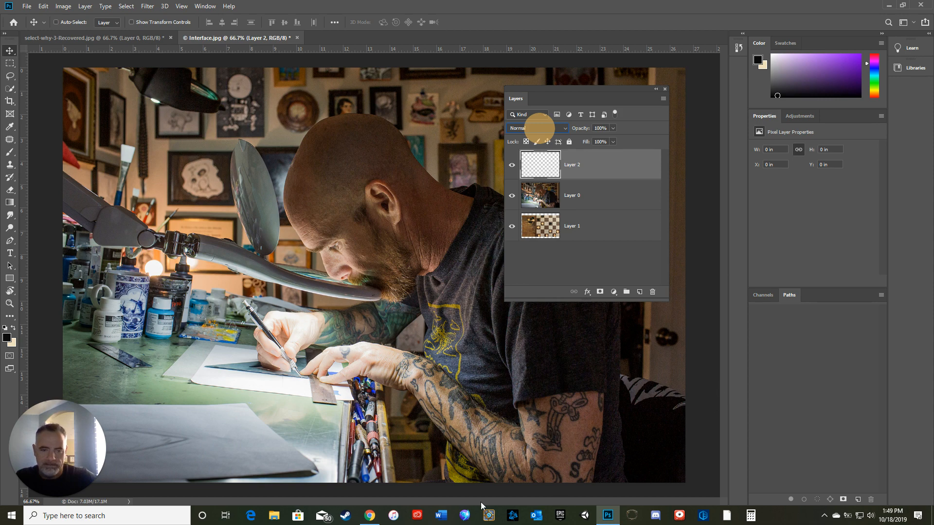
- Switch to Chrome, show the Loom My Videos page and reveal the hidden system tray icons
click(369, 514)
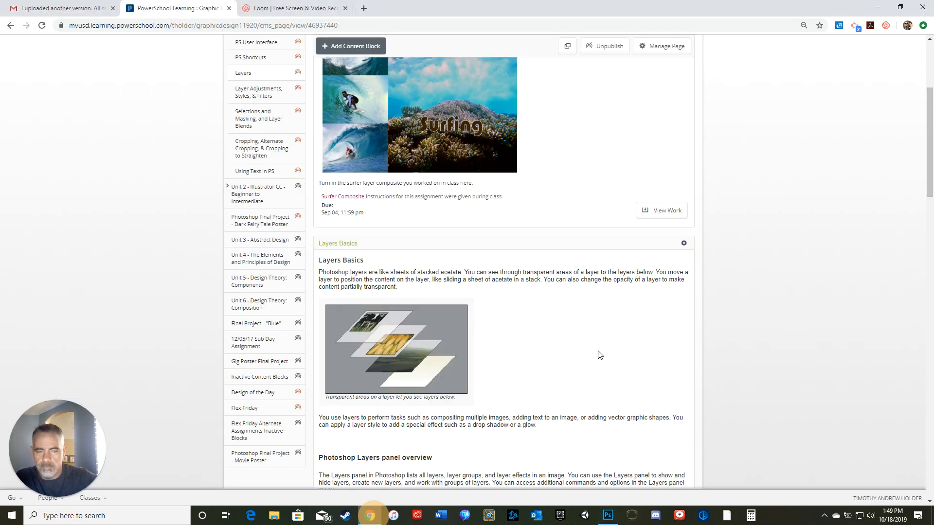
click(305, 7)
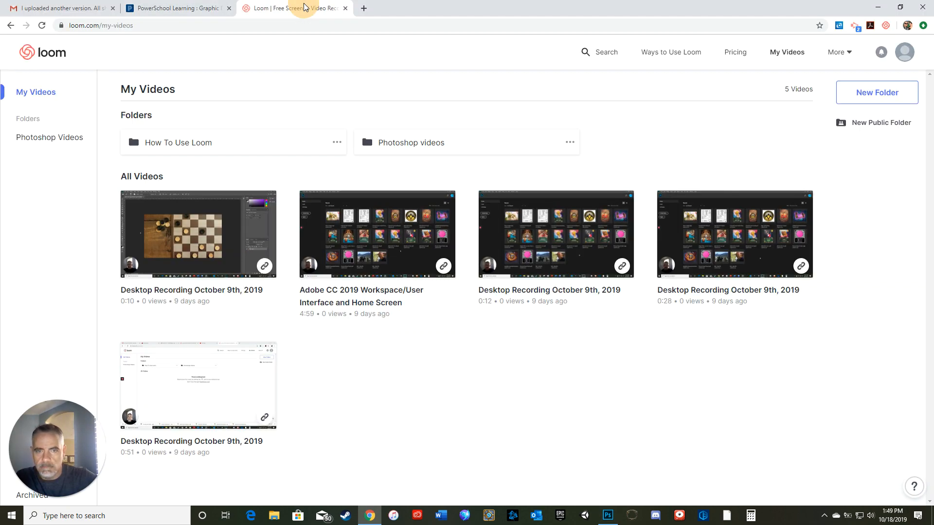
click(824, 516)
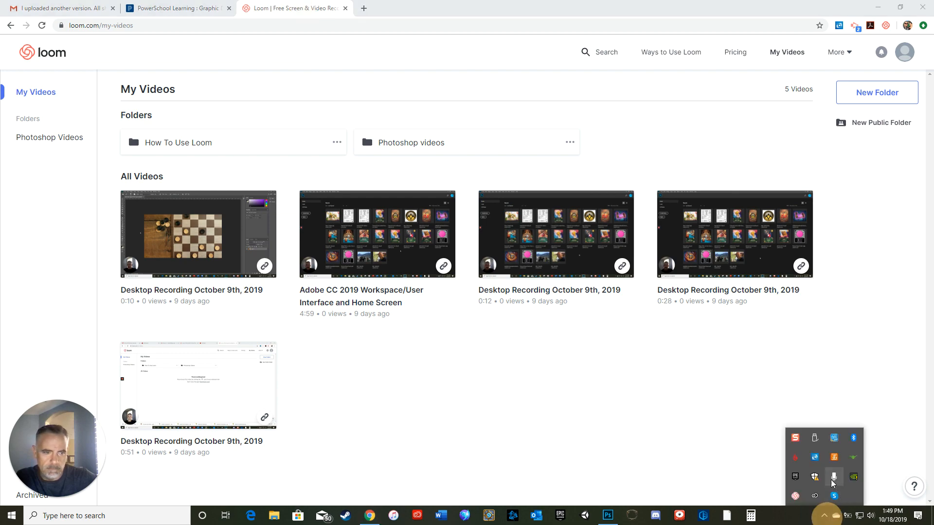